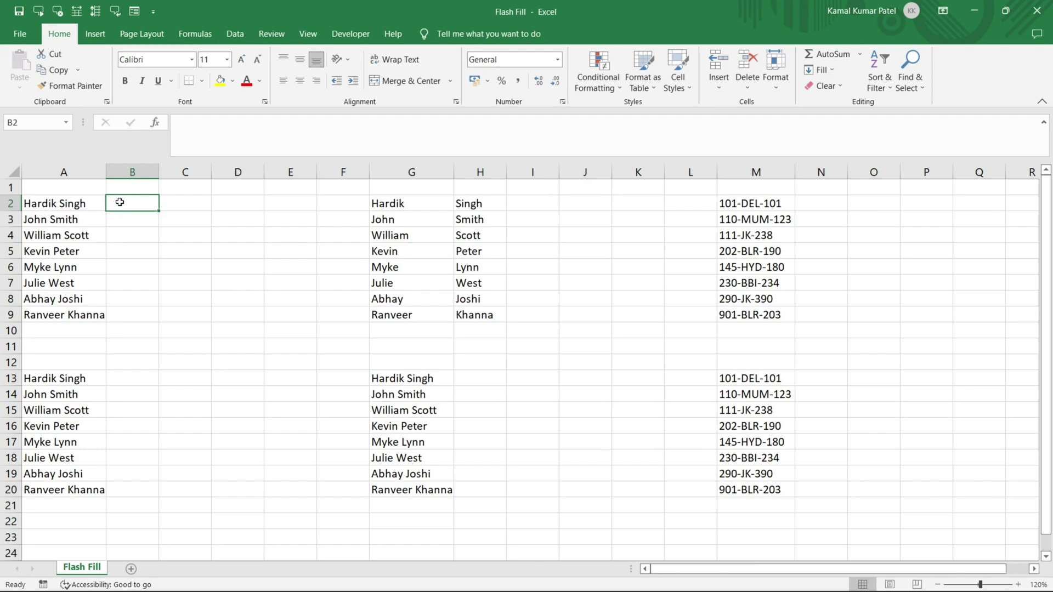
Enter the first name from A2 in B2 and Flash Fill the first names down to B9 with Ctrl+E.
{"action": "left_click", "coordinate": [190, 199]}
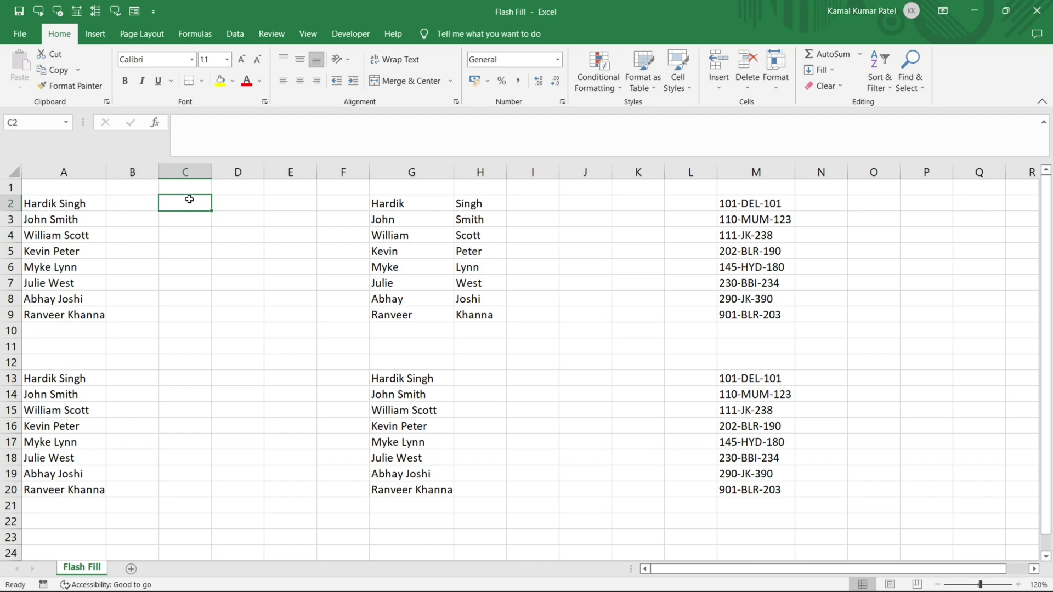
{"action": "left_click", "coordinate": [137, 205]}
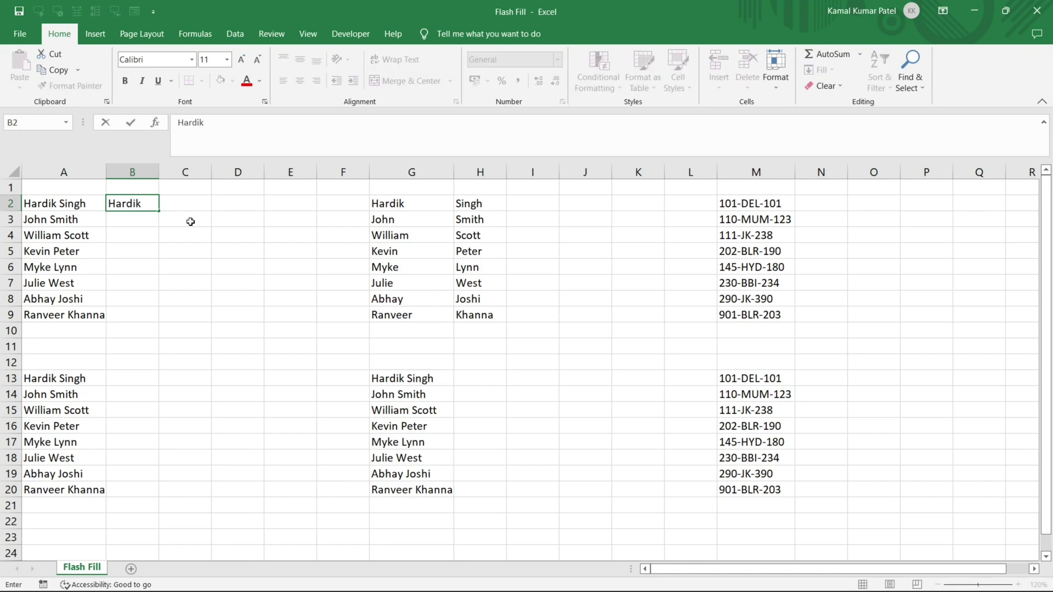
{"action": "key", "text": "Return"}
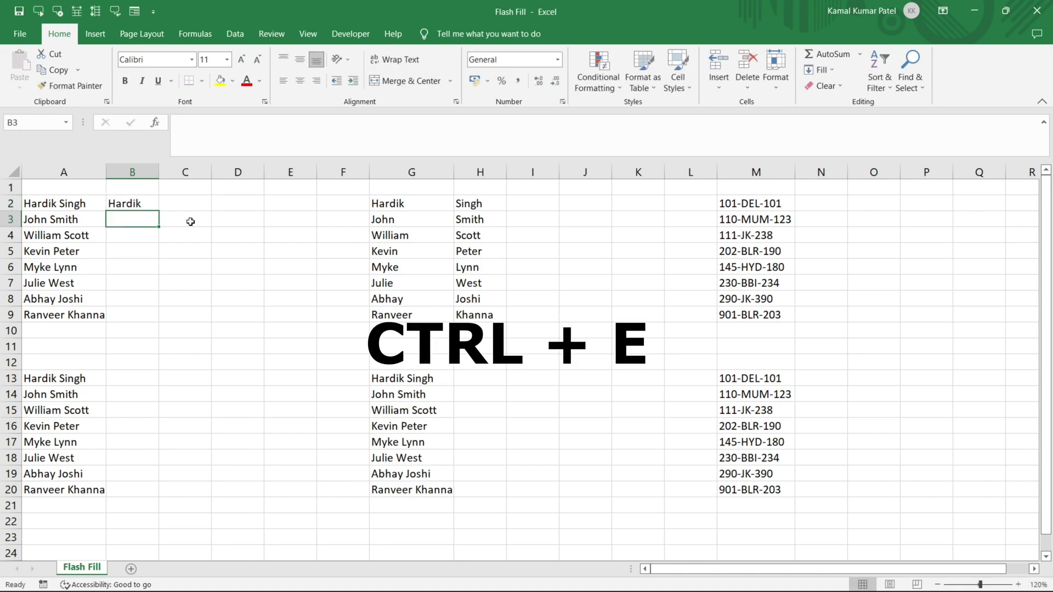
{"action": "key", "text": "ctrl+e"}
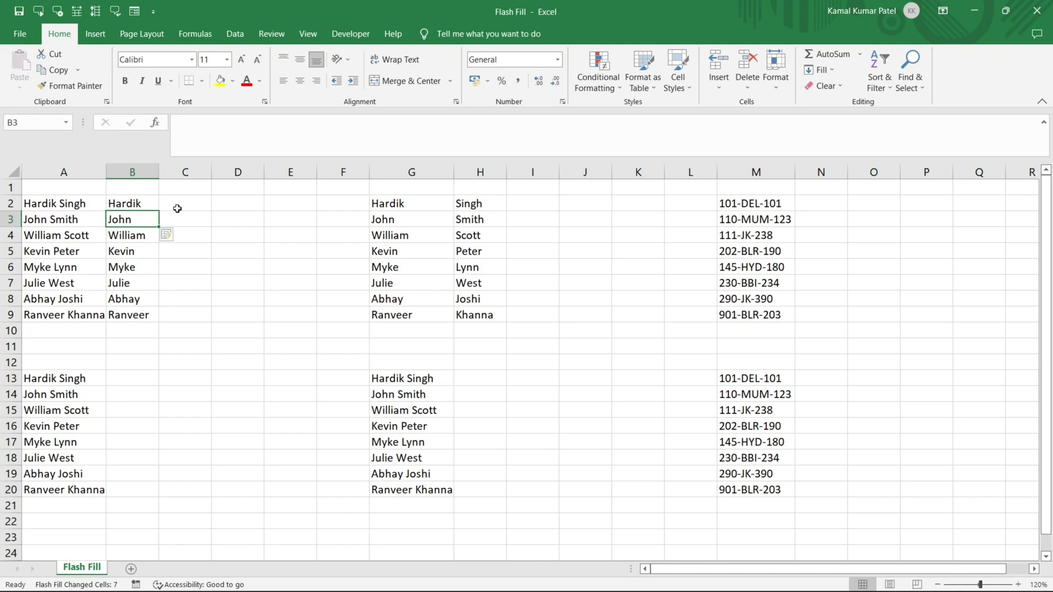
Enter the surname from A2 in C2 and Flash Fill the remaining surnames down column C.
{"action": "left_click", "coordinate": [178, 210]}
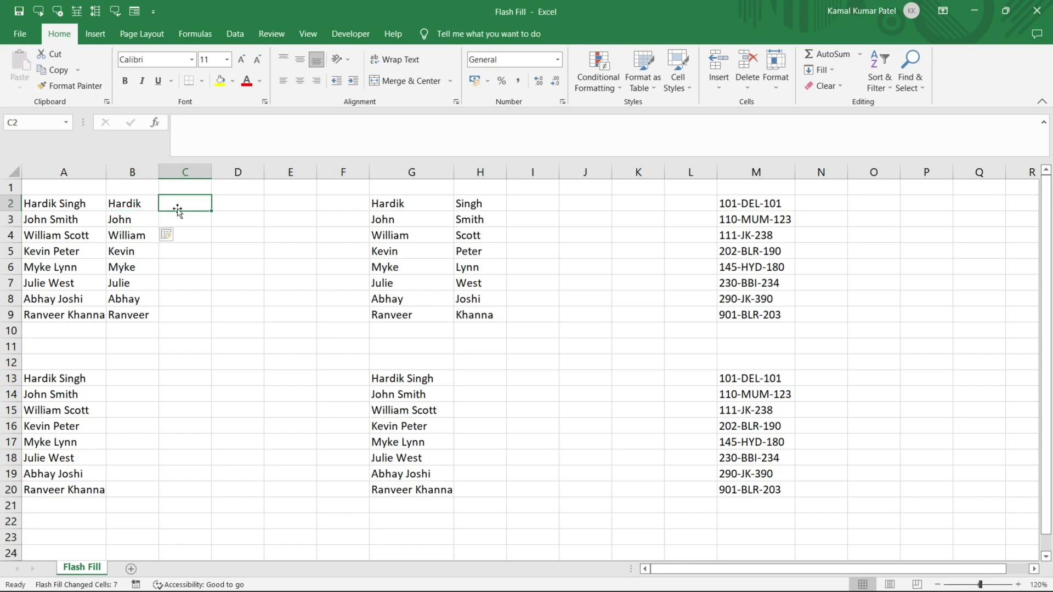
{"action": "type", "text": "Singh"}
{"action": "key", "text": "Return"}
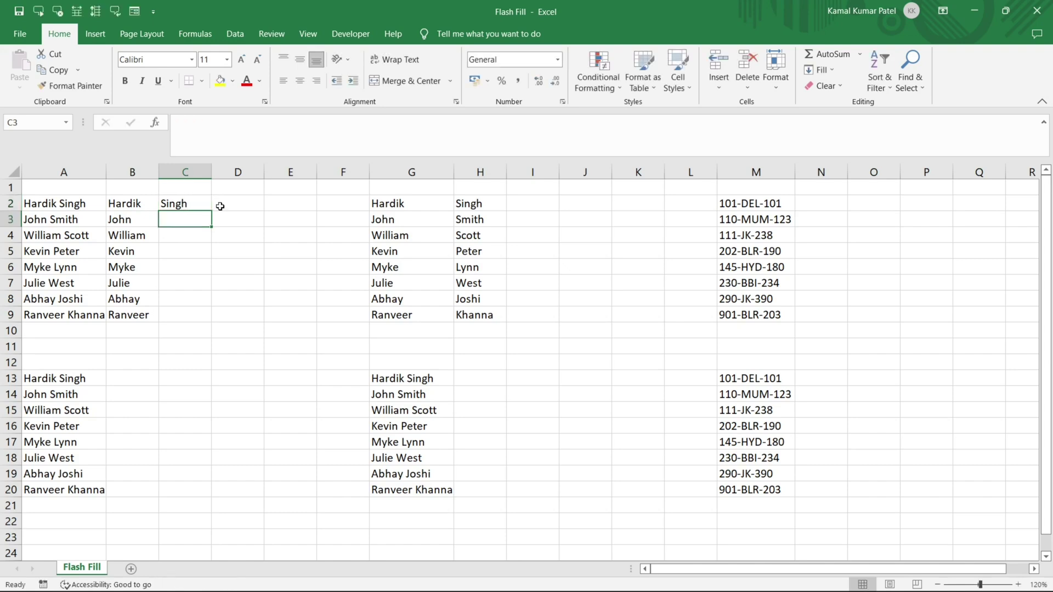
{"action": "key", "text": "ctrl+e"}
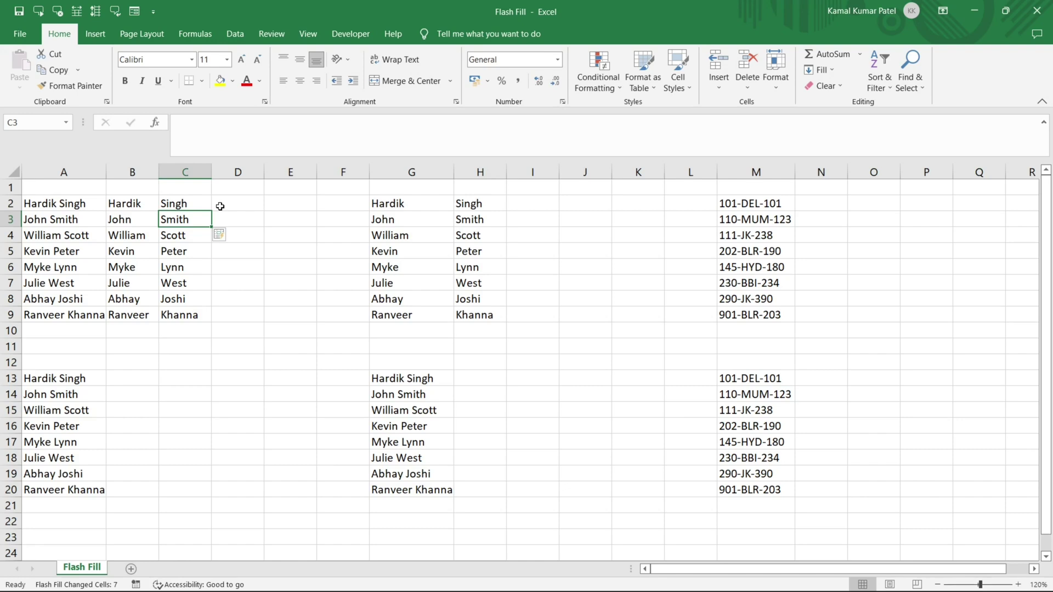
{"action": "left_click_drag", "start_coordinate": [389, 204], "coordinate": [477, 283]}
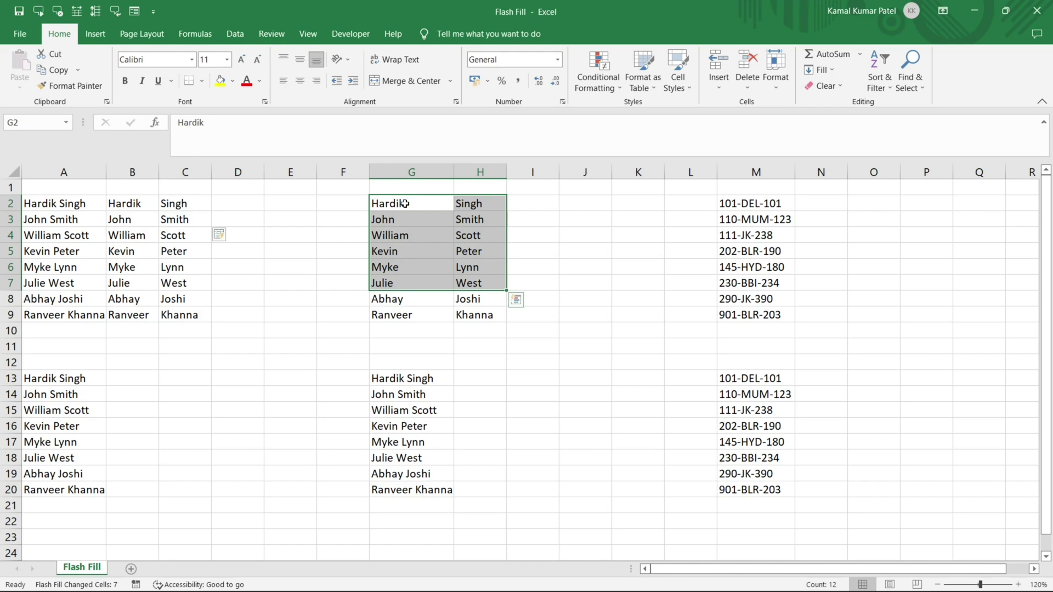
Enter the joined first and last name from G2 and H2 in I2, then Flash Fill I3:I9 from the Data ribbon.
{"action": "left_click", "coordinate": [525, 204]}
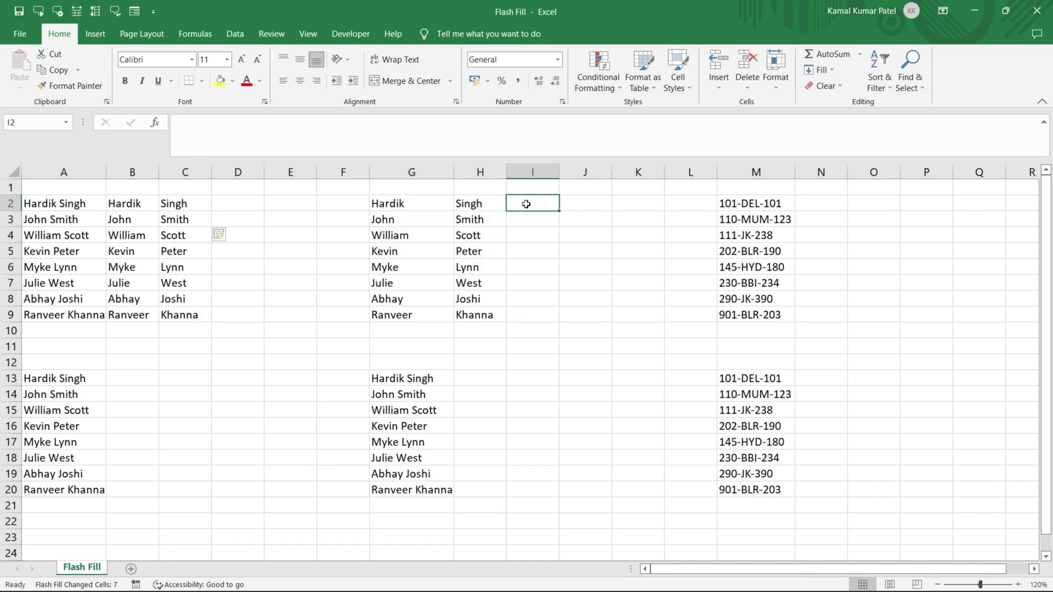
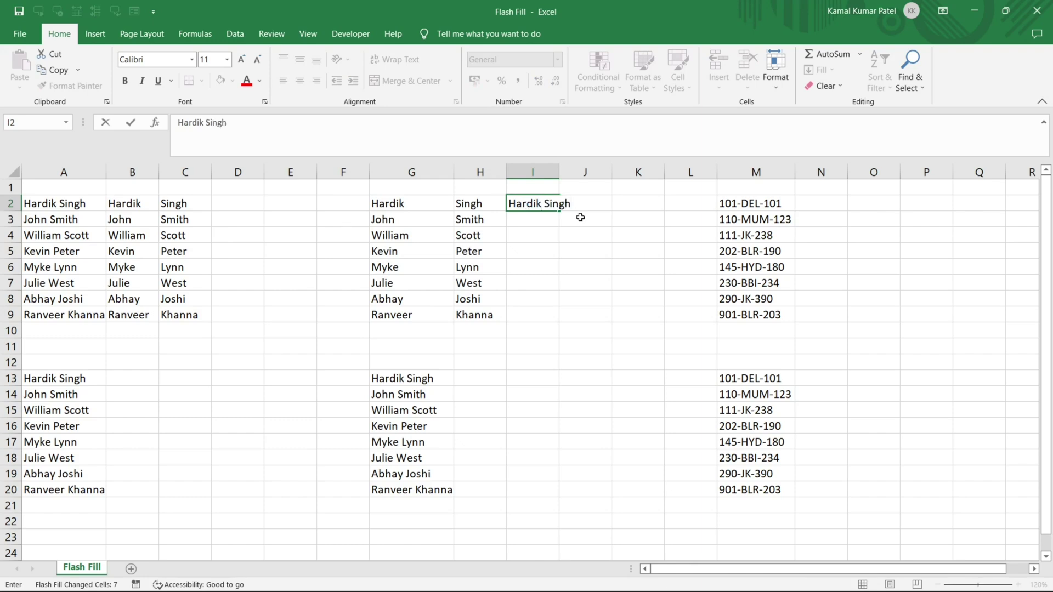
{"action": "key", "text": "Return"}
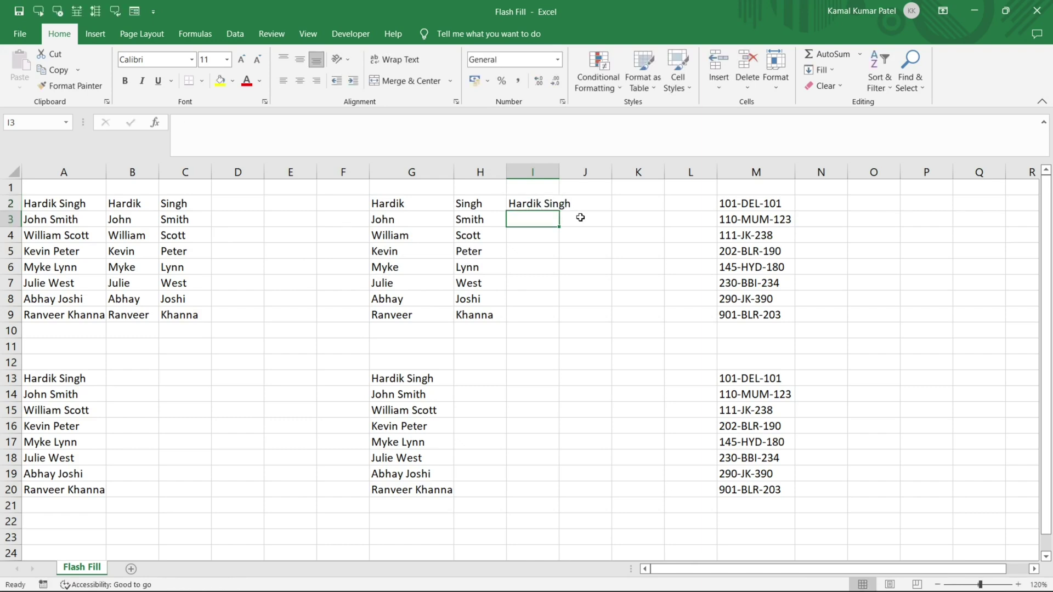
{"action": "left_click", "coordinate": [234, 34]}
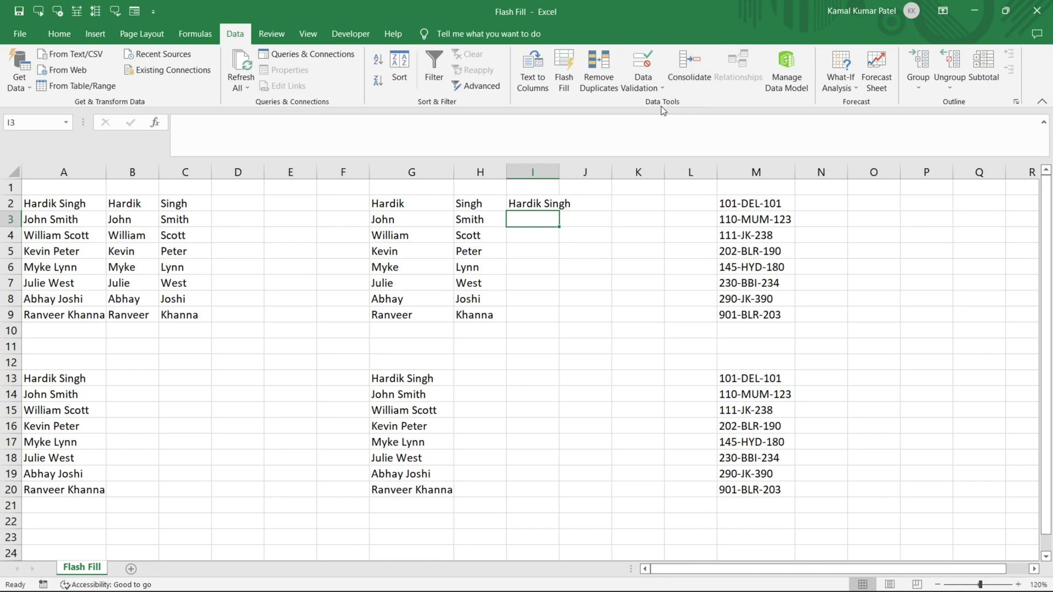
{"action": "left_click", "coordinate": [562, 79]}
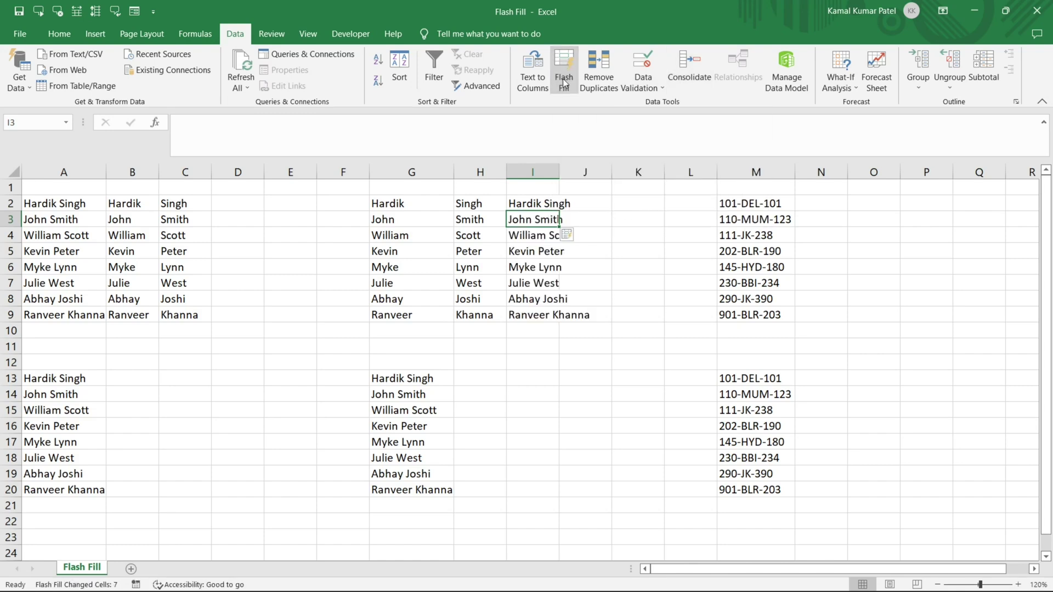
{"action": "left_click_drag", "start_coordinate": [48, 381], "coordinate": [52, 492]}
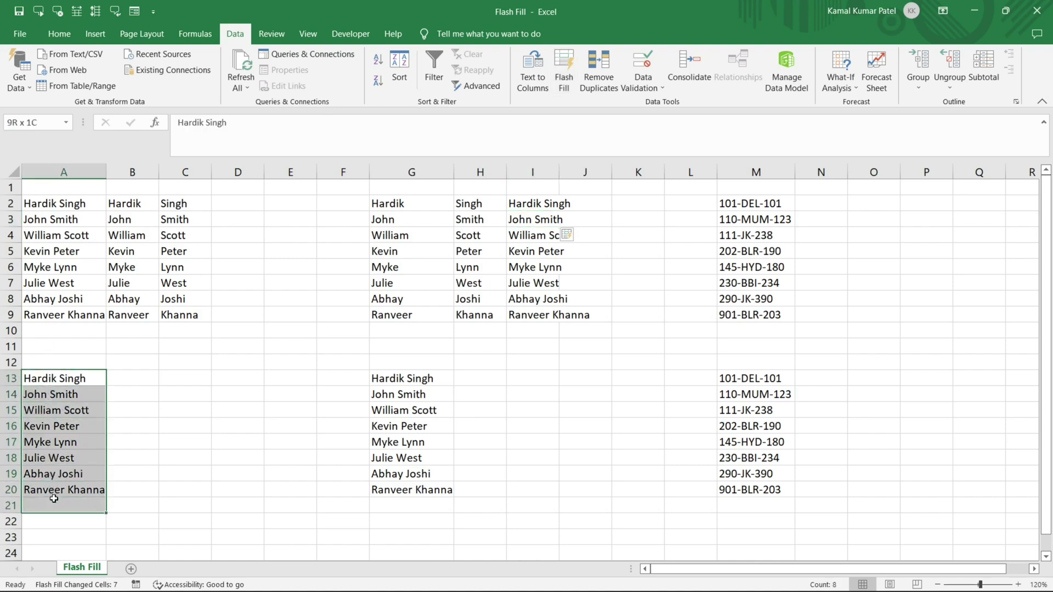
{"action": "left_click", "coordinate": [126, 381]}
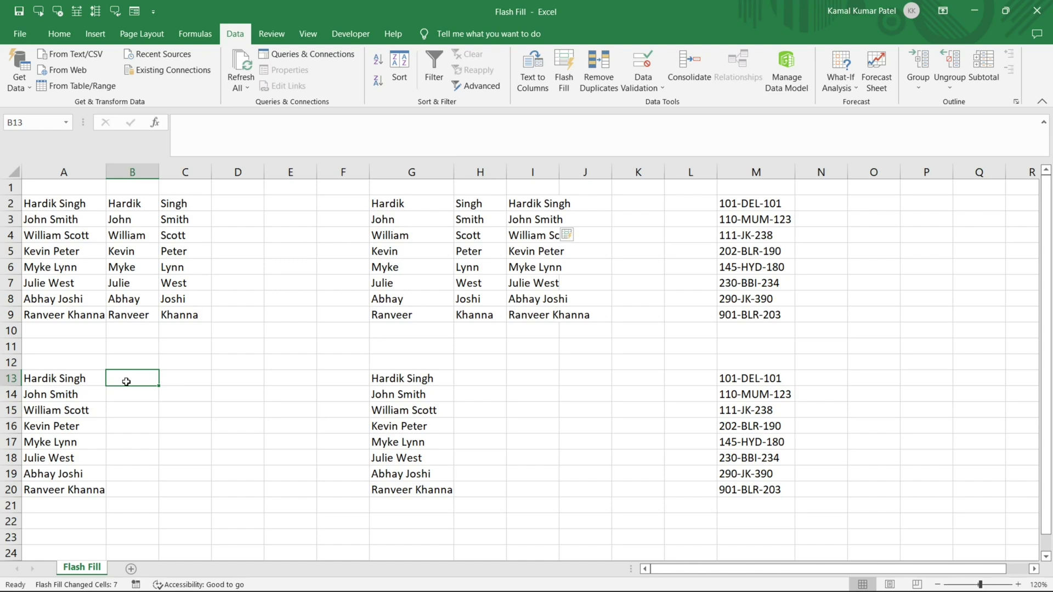
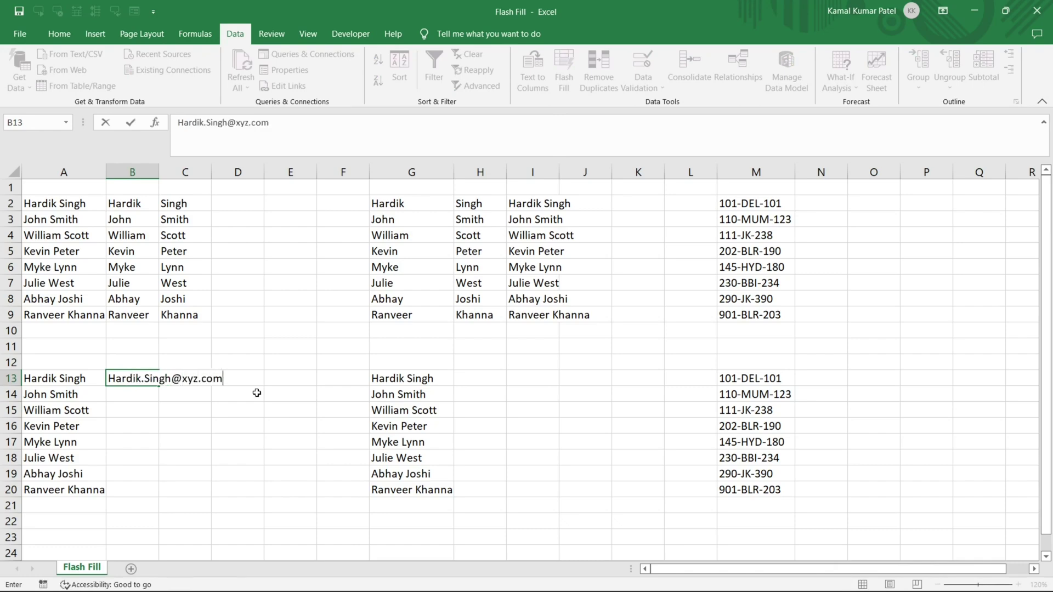
{"action": "key", "text": "Return"}
{"action": "key", "text": "ctrl+e"}
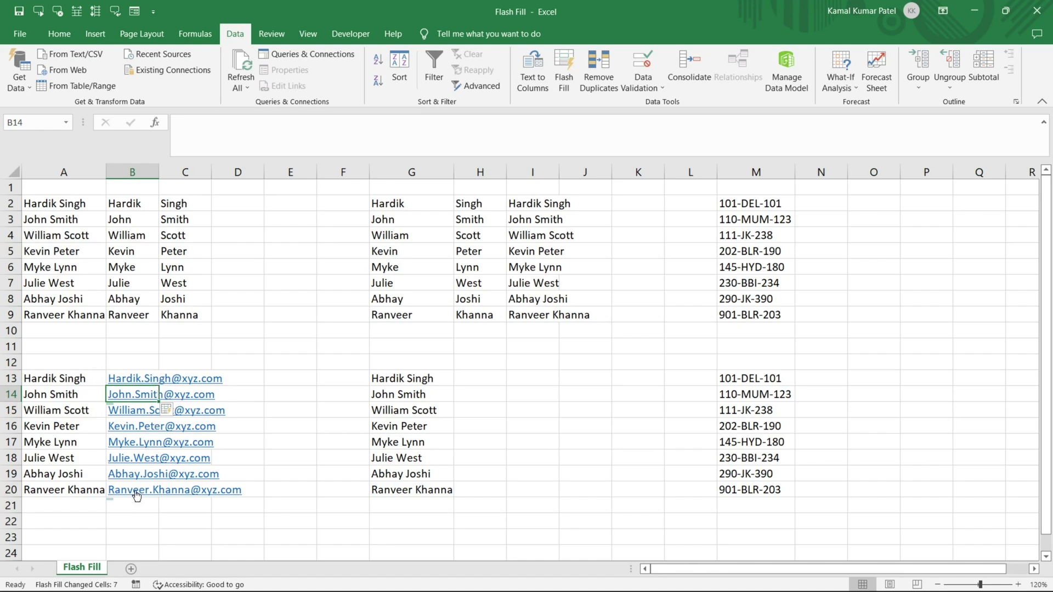
{"action": "left_click", "coordinate": [472, 381]}
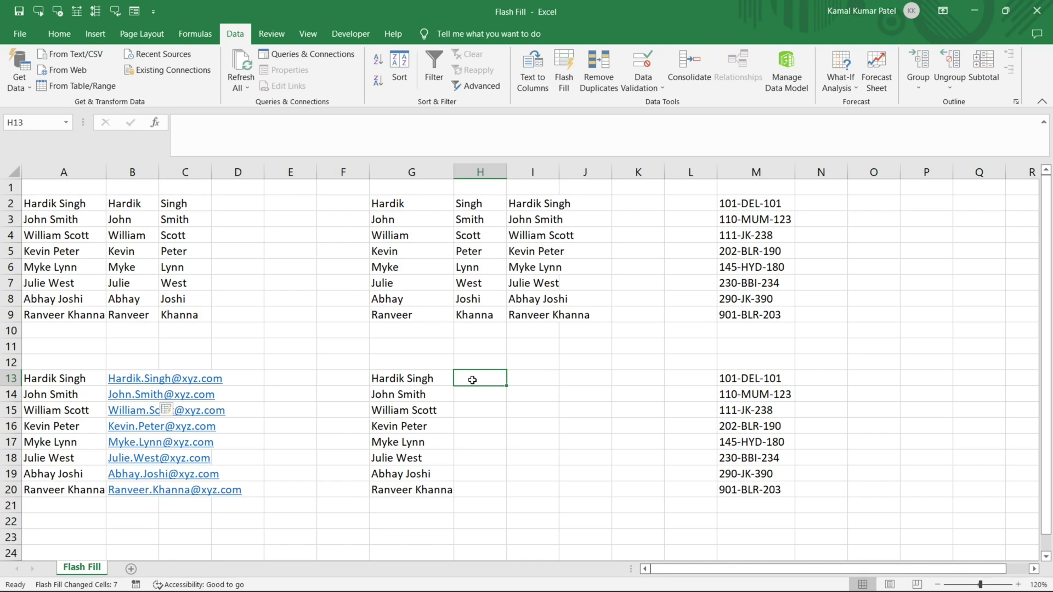
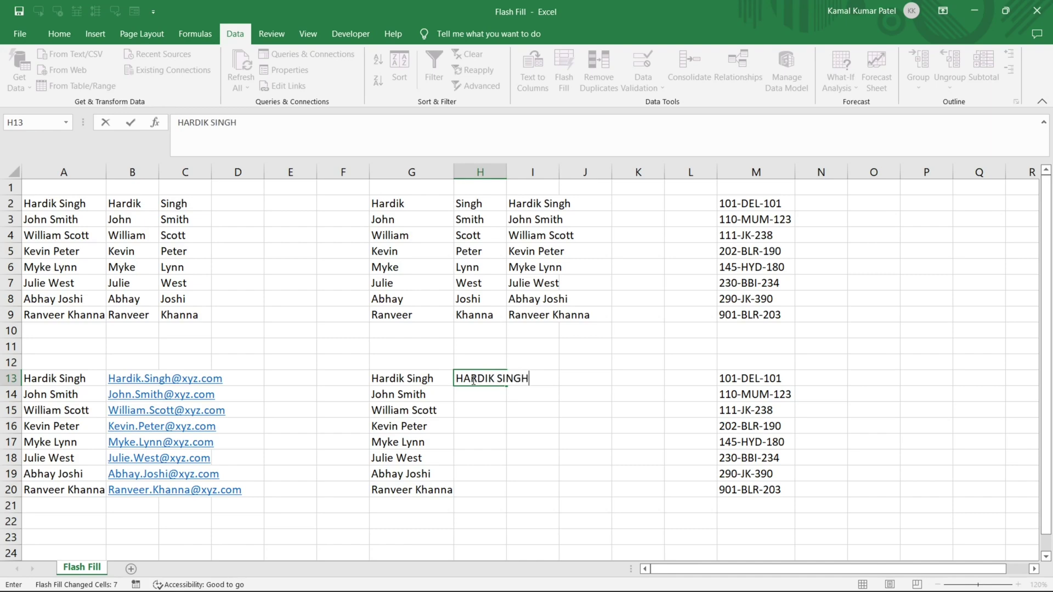
Type the first two names in capitals in H13:H14 and accept the uppercase Flash Fill suggestions for H15:H20.
{"action": "key", "text": "Return"}
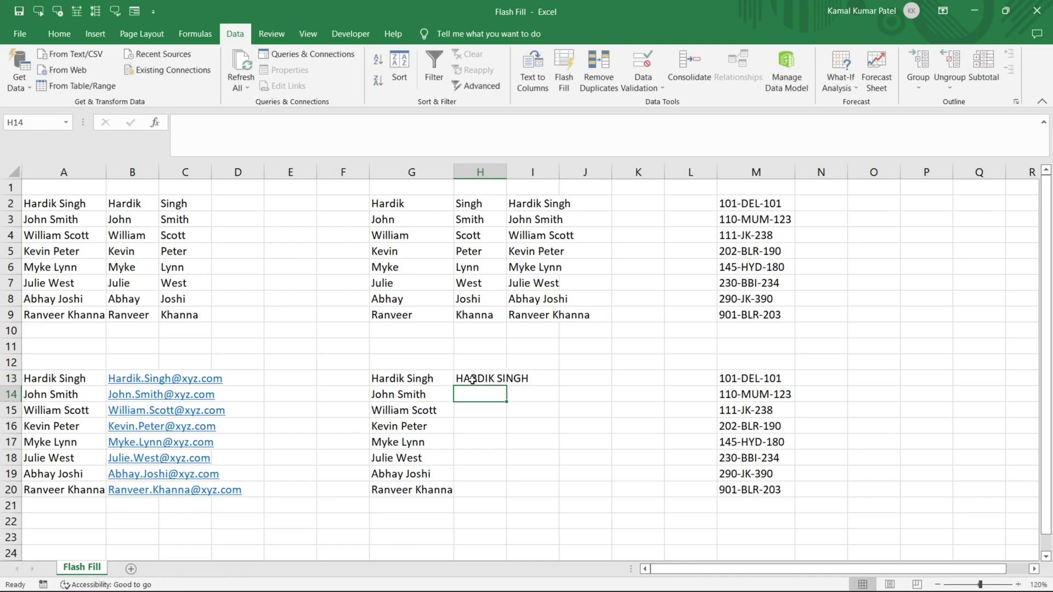
{"action": "type", "text": "JOHN SMITH"}
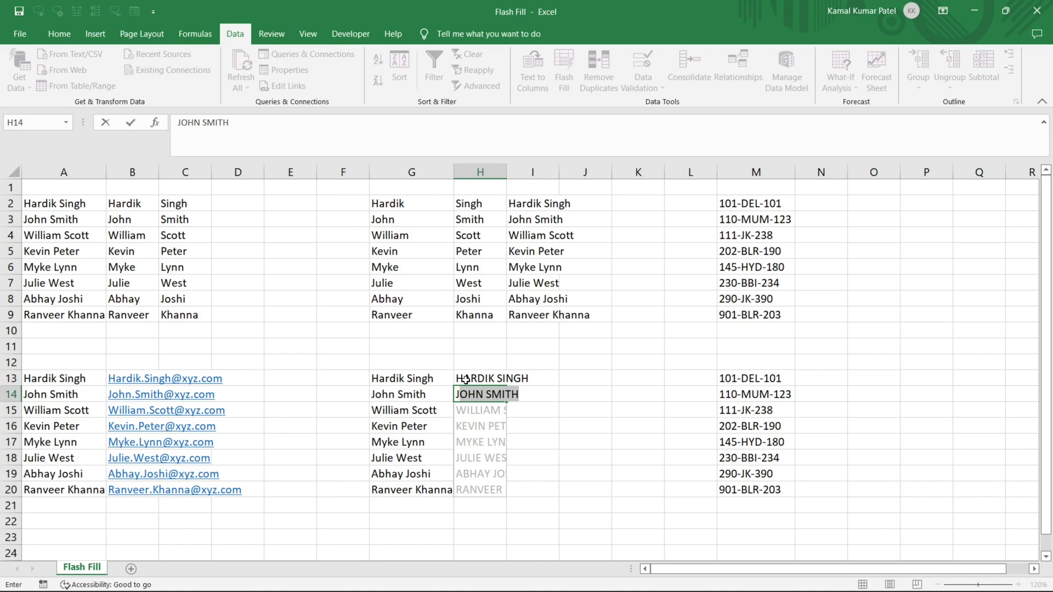
{"action": "key", "text": "Return"}
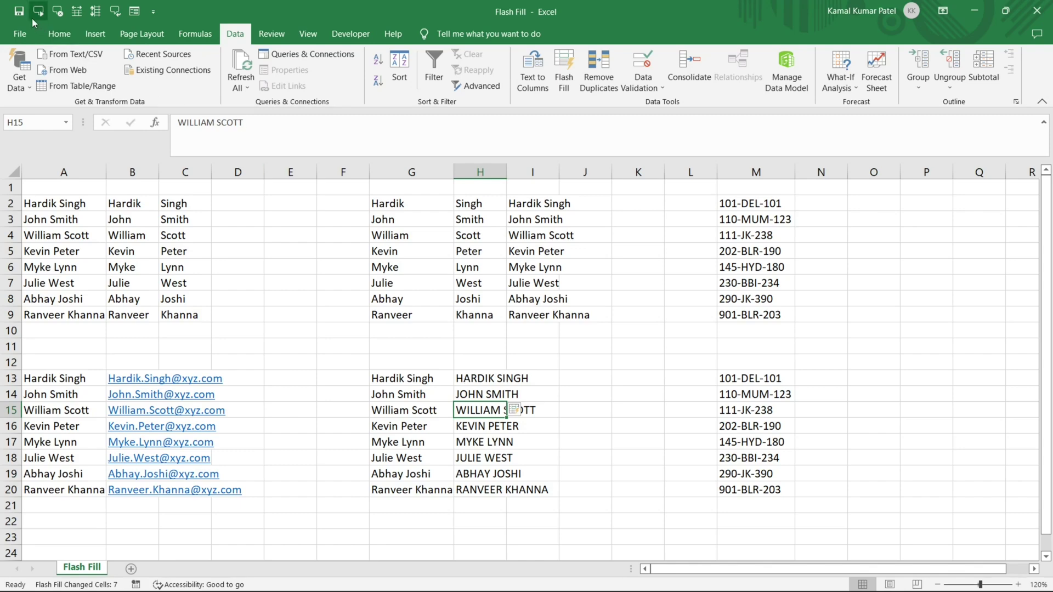
Confirm Automatically Flash Fill is ticked in Excel Options > Advanced and close with OK.
{"action": "left_click", "coordinate": [19, 36]}
{"action": "left_click", "coordinate": [30, 566]}
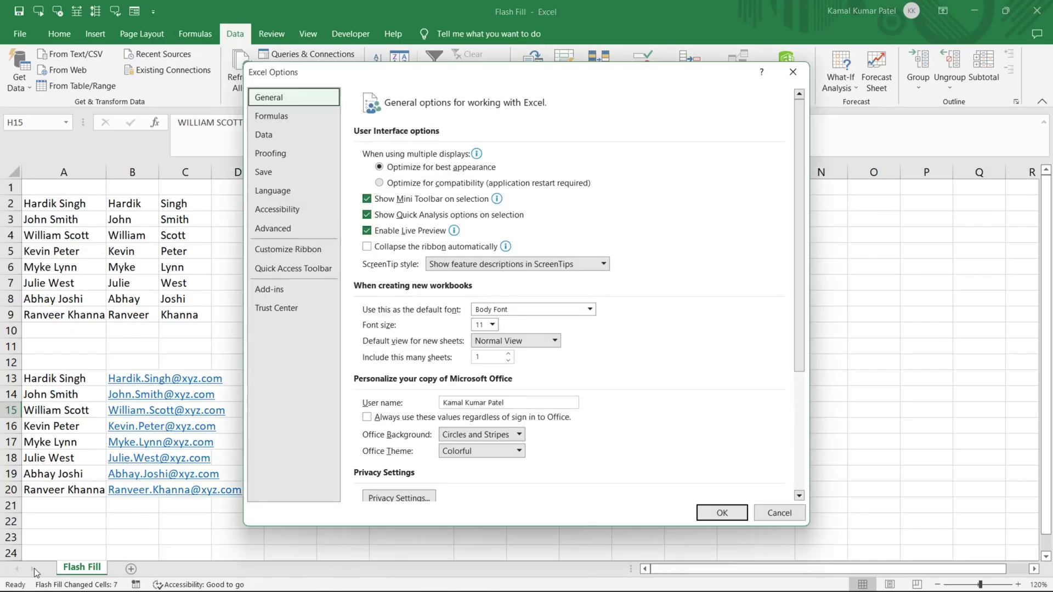
{"action": "left_click", "coordinate": [271, 229]}
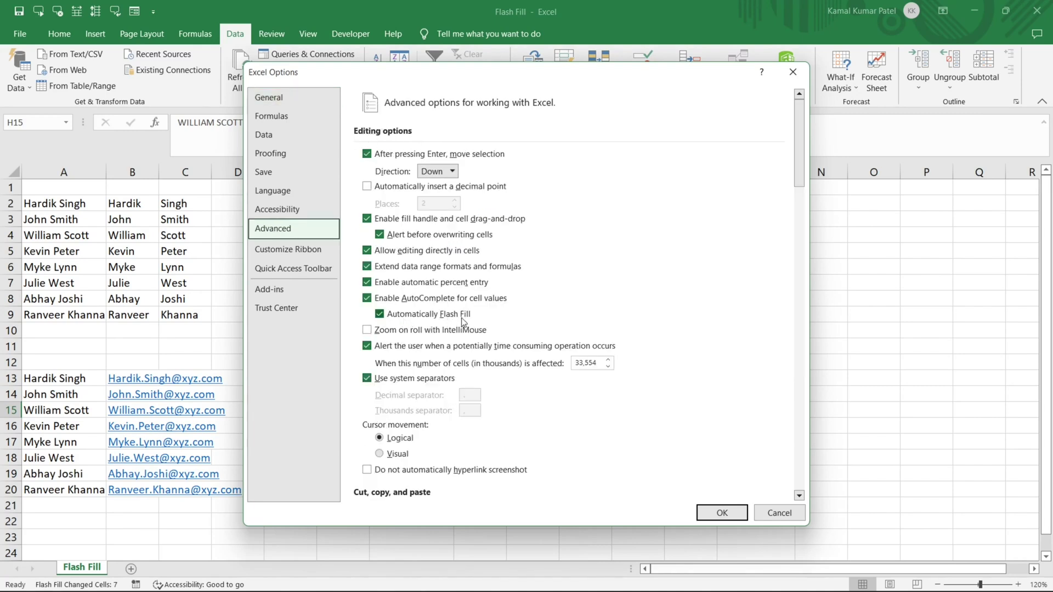
{"action": "left_click", "coordinate": [379, 316]}
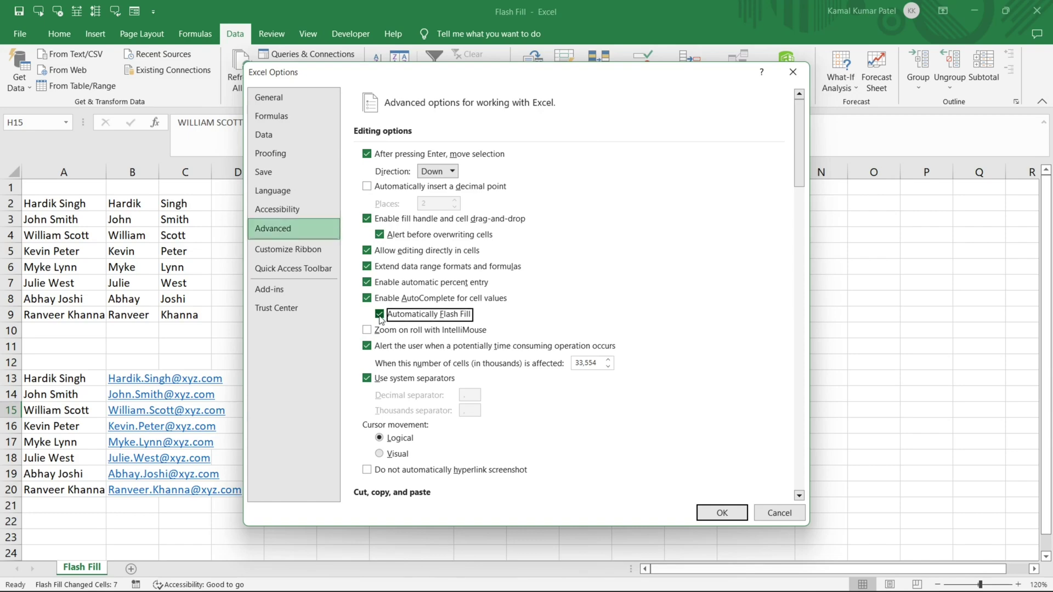
{"action": "left_click", "coordinate": [710, 511]}
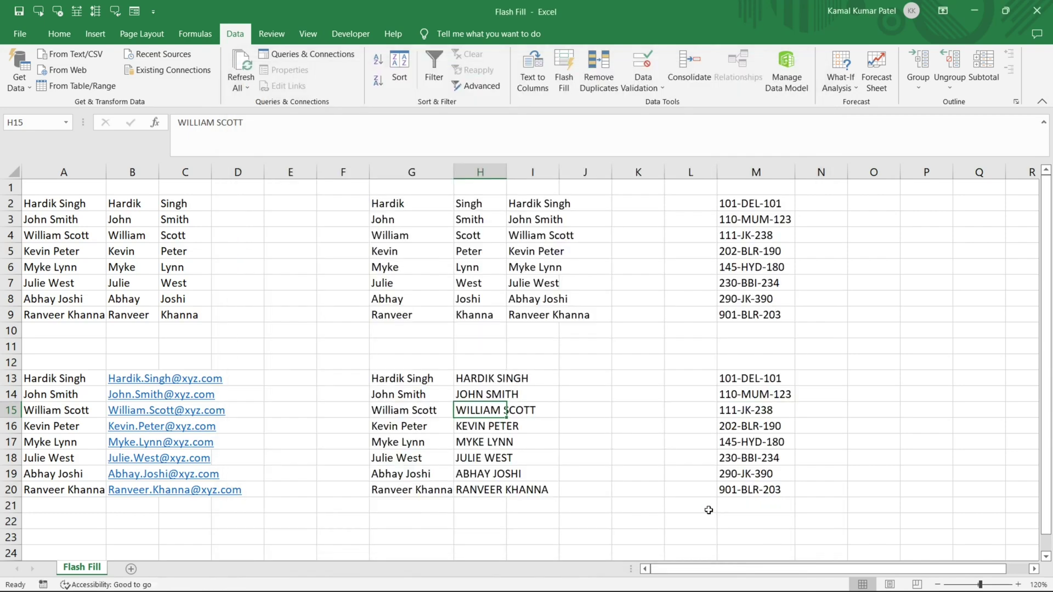
Clear H13:H20, re-enter the first two names in capitals, and Flash Fill the rest with Ctrl+E.
{"action": "left_click_drag", "start_coordinate": [476, 378], "coordinate": [477, 490]}
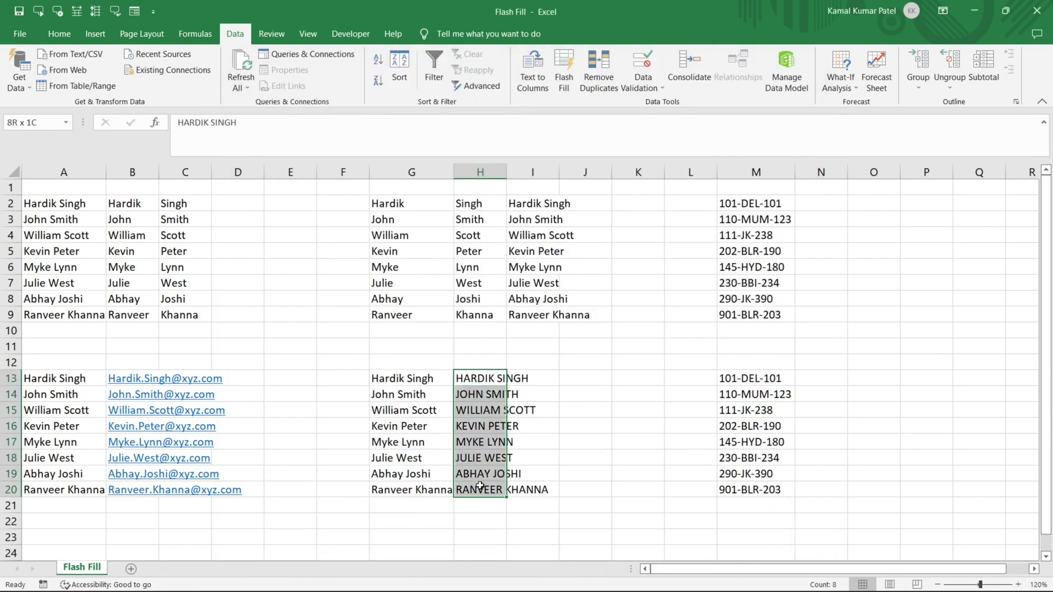
{"action": "key", "text": "Delete"}
{"action": "left_click", "coordinate": [477, 379]}
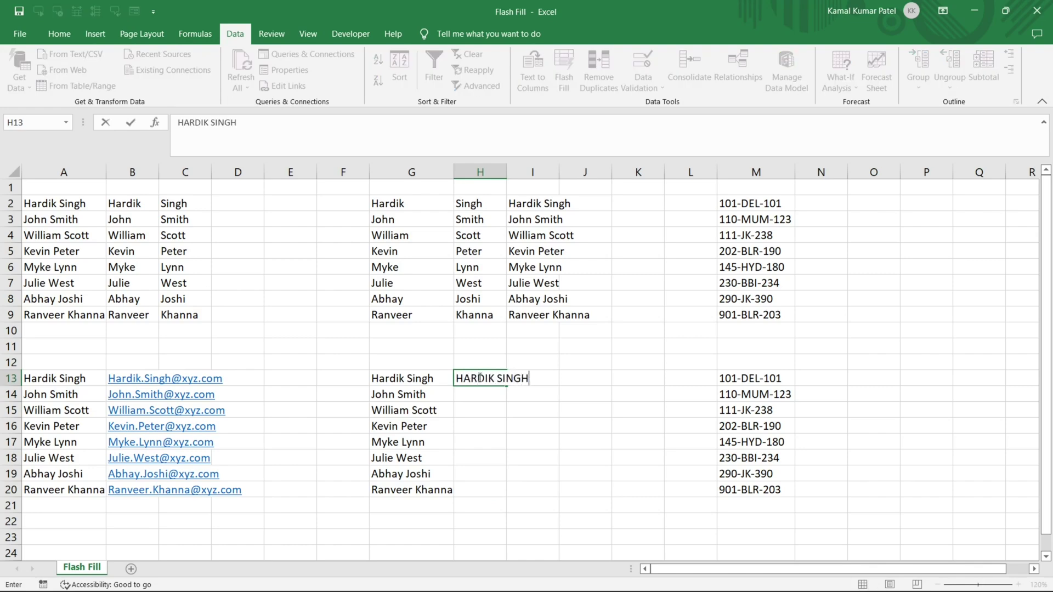
{"action": "key", "text": "Return"}
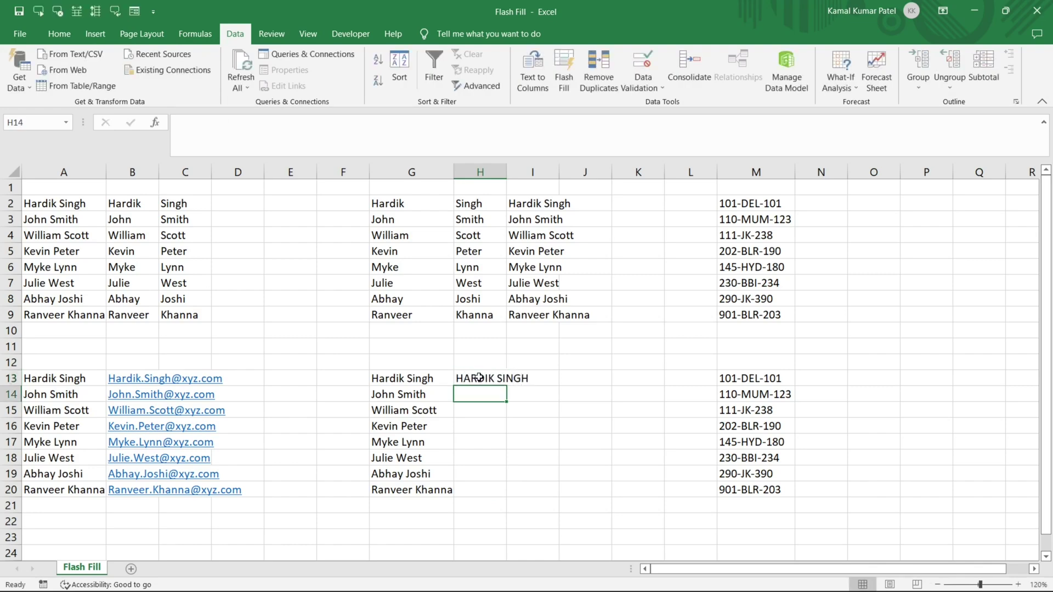
{"action": "type", "text": "JOHN "}
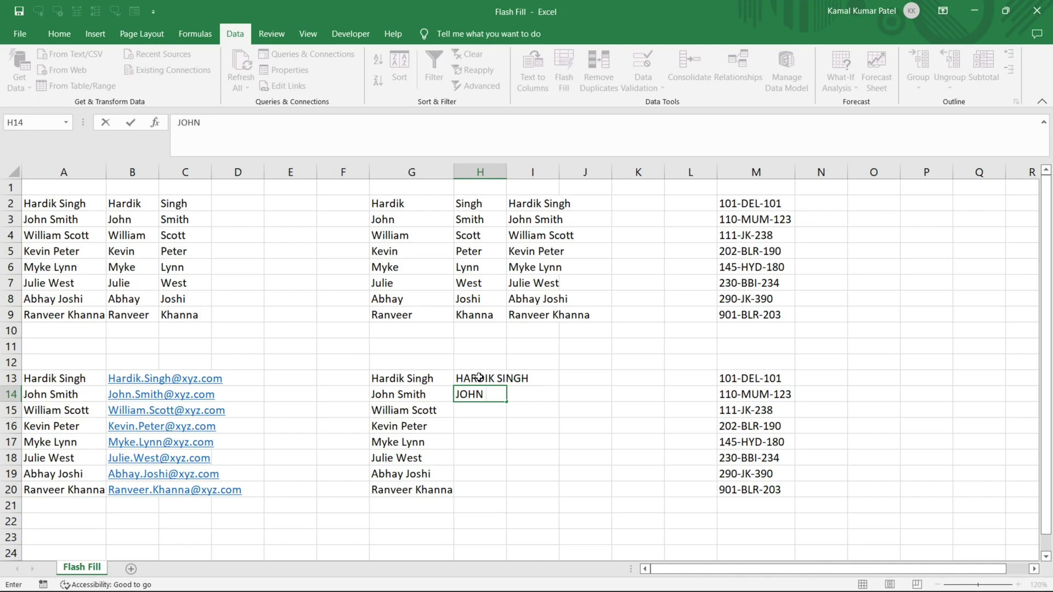
{"action": "type", "text": "SMITH"}
{"action": "key", "text": "Return"}
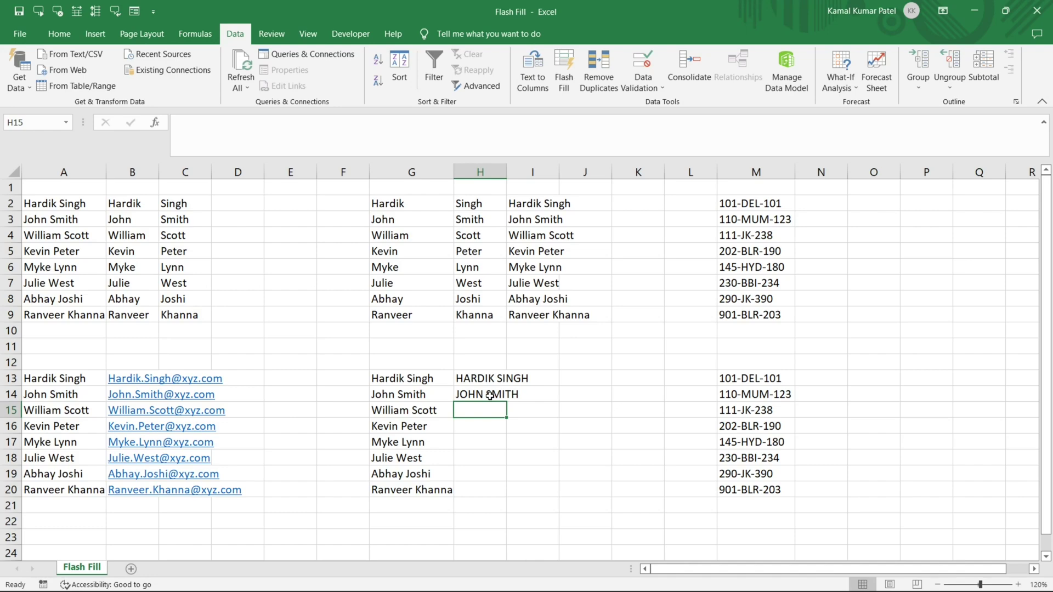
{"action": "key", "text": "ctrl+e"}
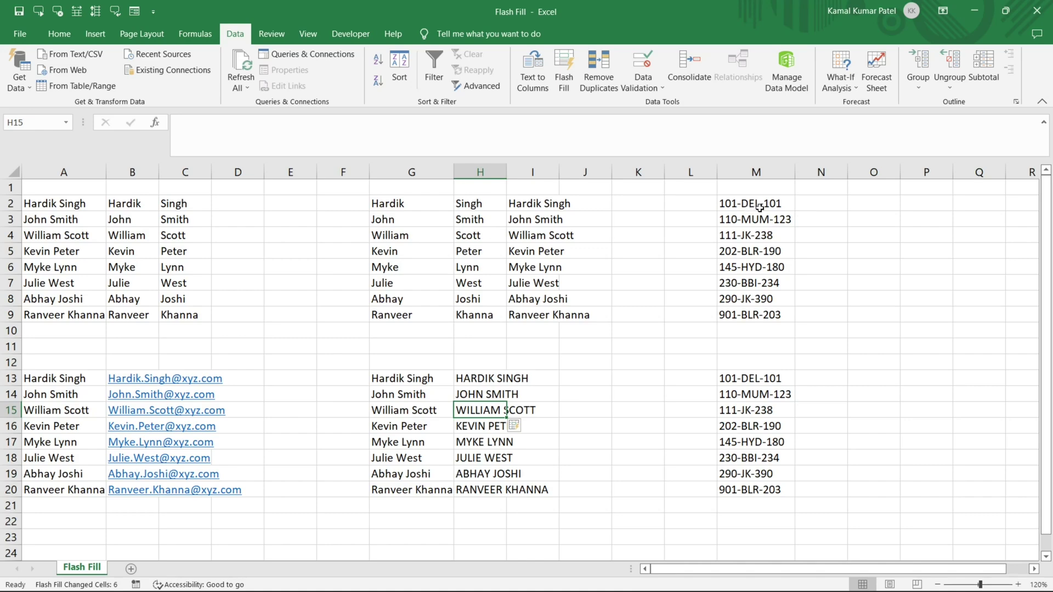
{"action": "left_click", "coordinate": [760, 206]}
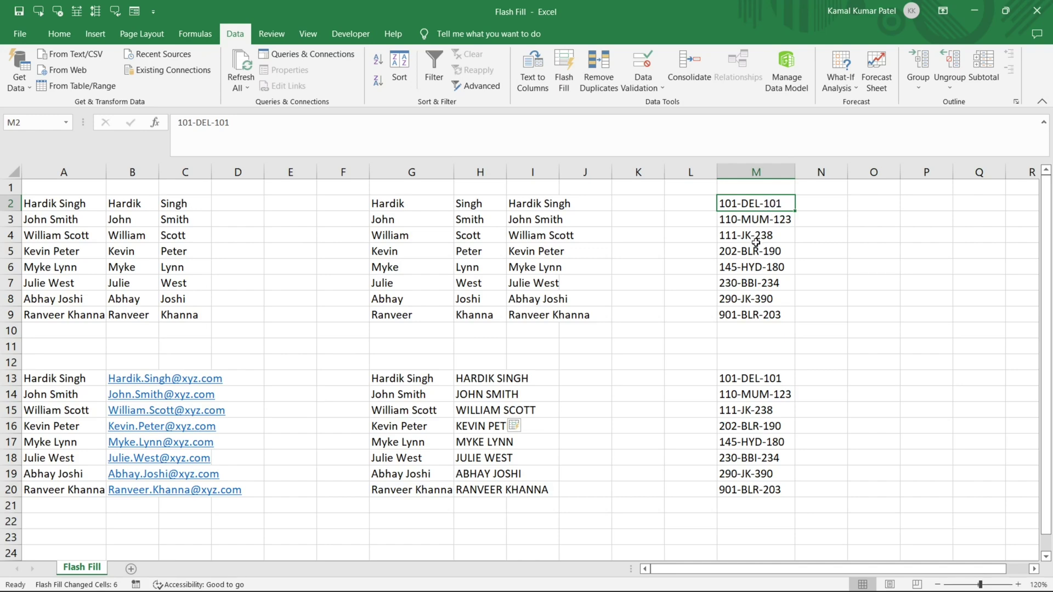
Enter DEL in N2 and Flash Fill the city codes (MUM, JK, BLR, HYD, BBI, JK, BLR) down to N9.
{"action": "left_click", "coordinate": [816, 206]}
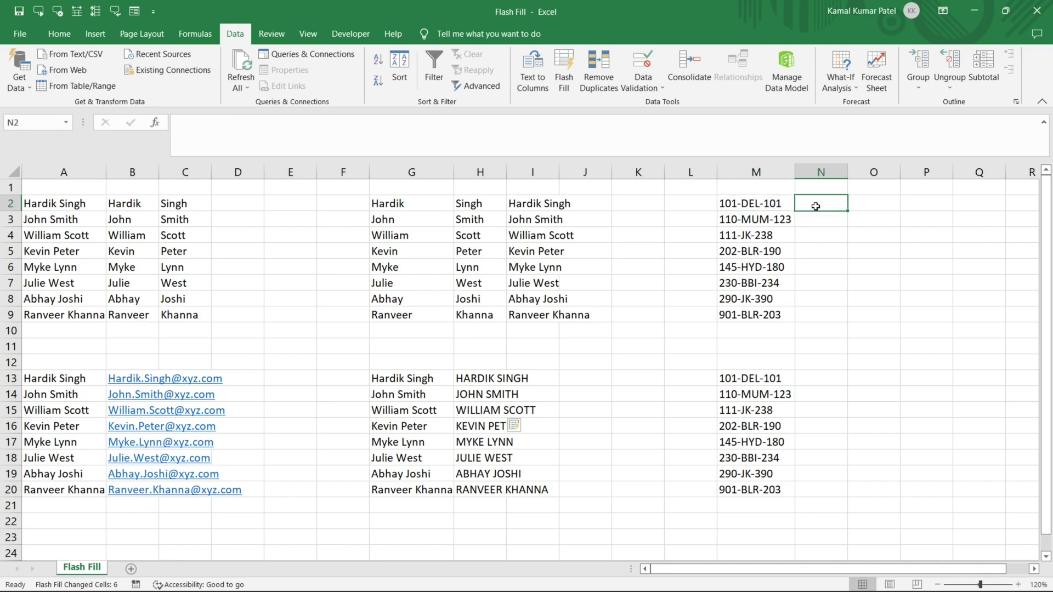
{"action": "type", "text": "DEL"}
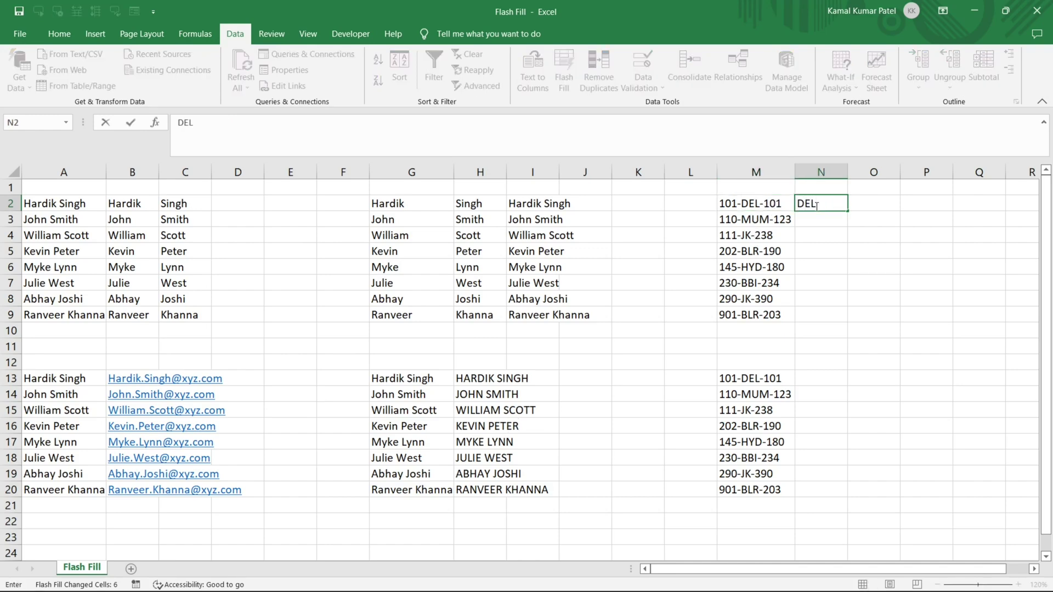
{"action": "key", "text": "Return"}
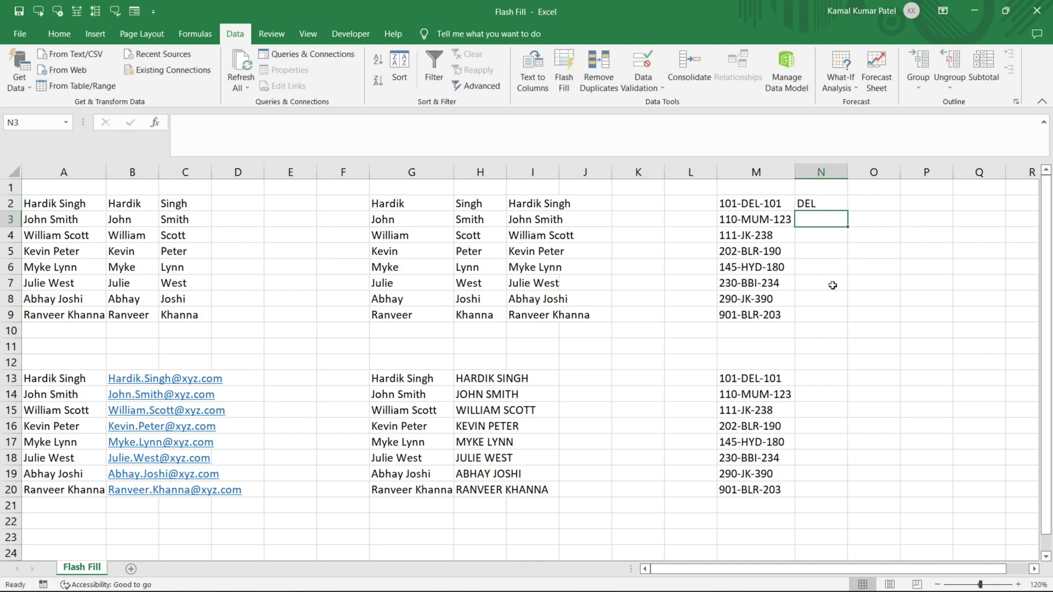
{"action": "key", "text": "ctrl+e"}
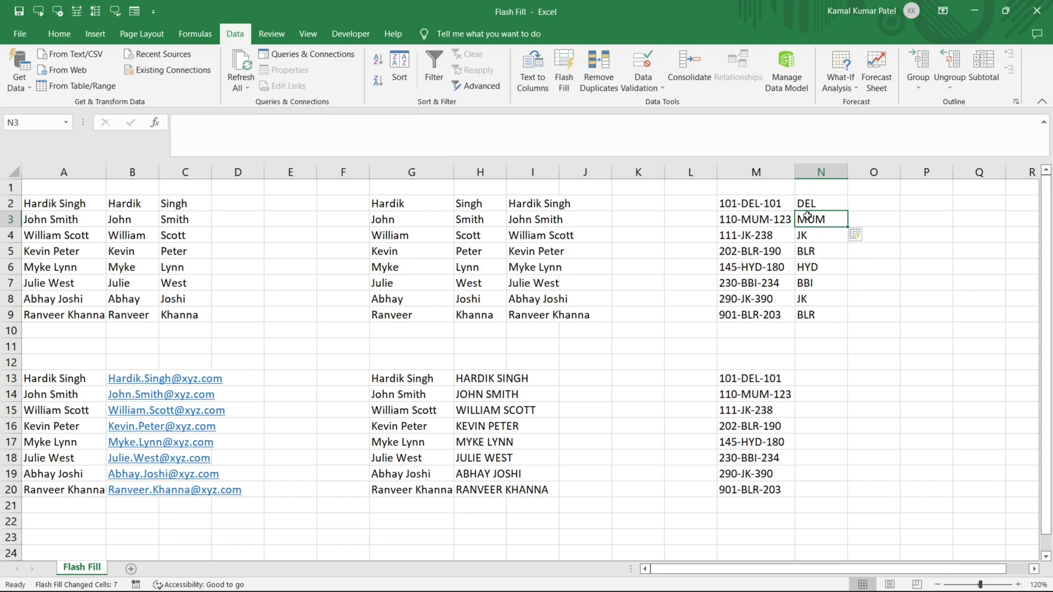
Enter 101 in N13 and Flash Fill the leading ID numbers 110, 111, 202, 145, 230, 290, 901.
{"action": "left_click_drag", "start_coordinate": [754, 378], "coordinate": [755, 490]}
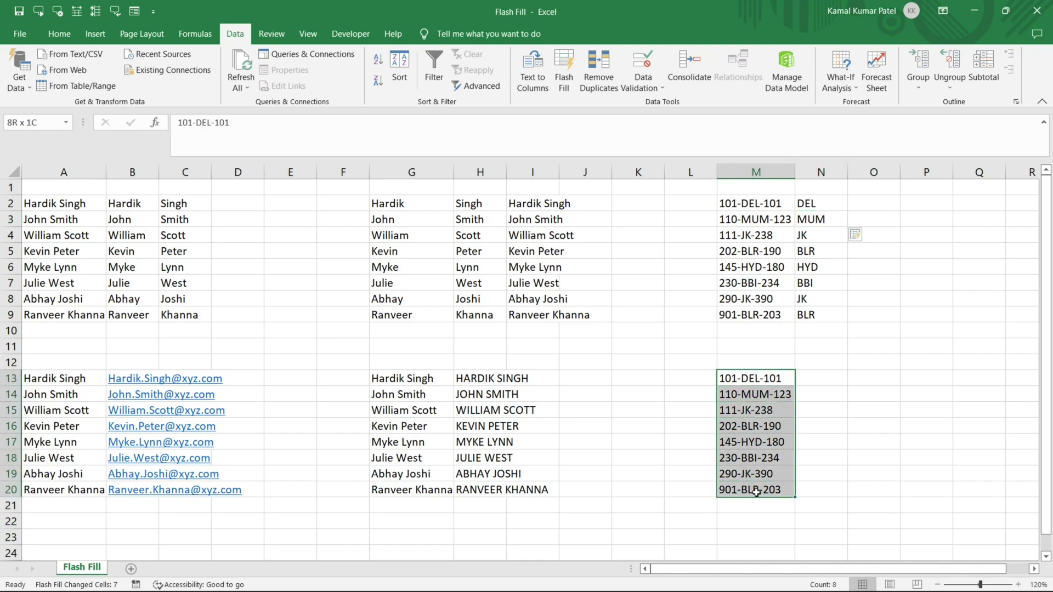
{"action": "left_click", "coordinate": [814, 381]}
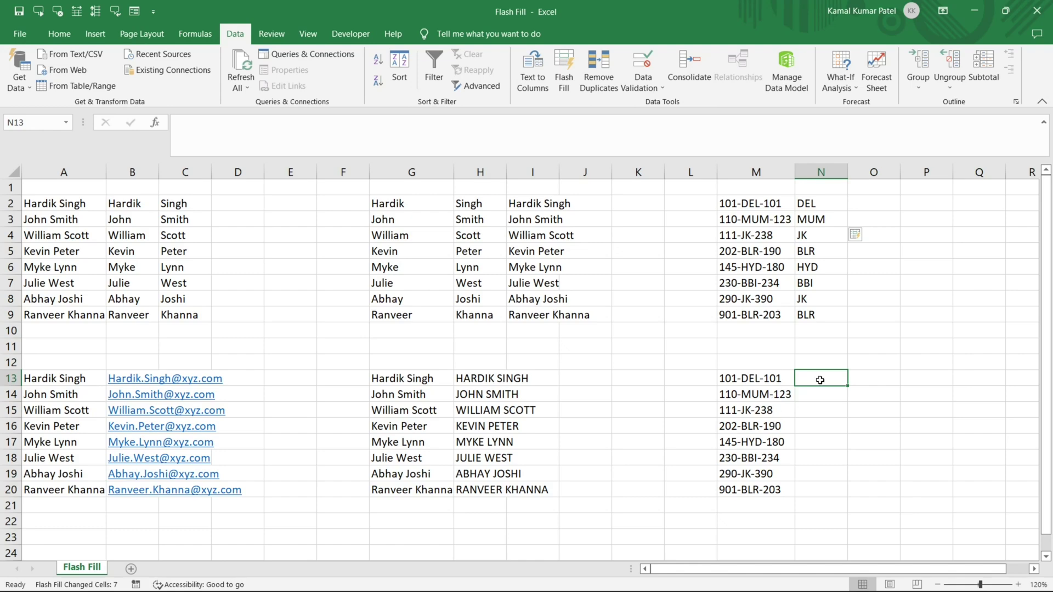
{"action": "type", "text": "101"}
{"action": "key", "text": "Return"}
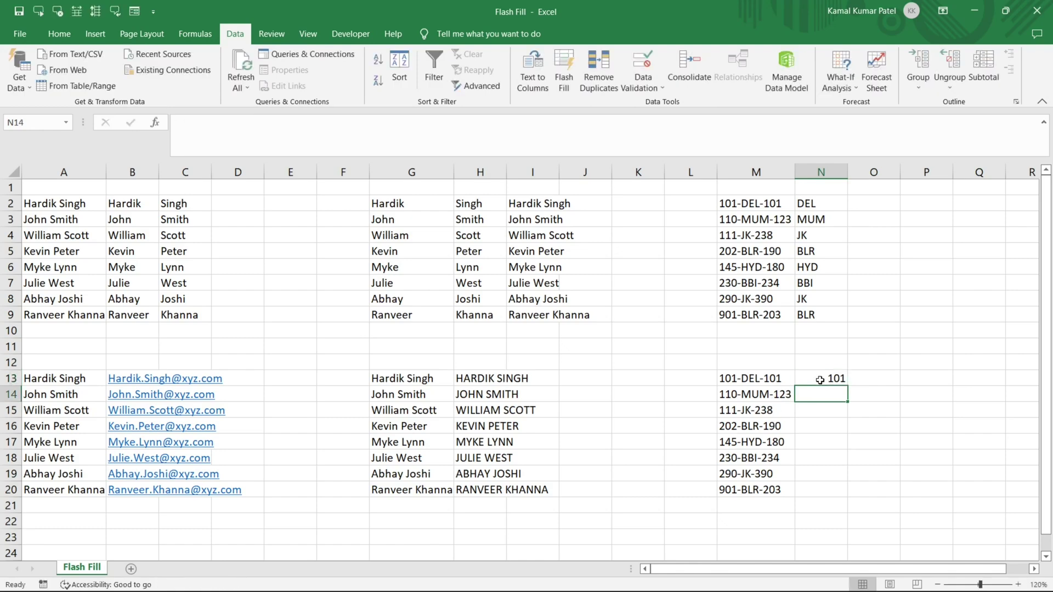
{"action": "key", "text": "ctrl+e"}
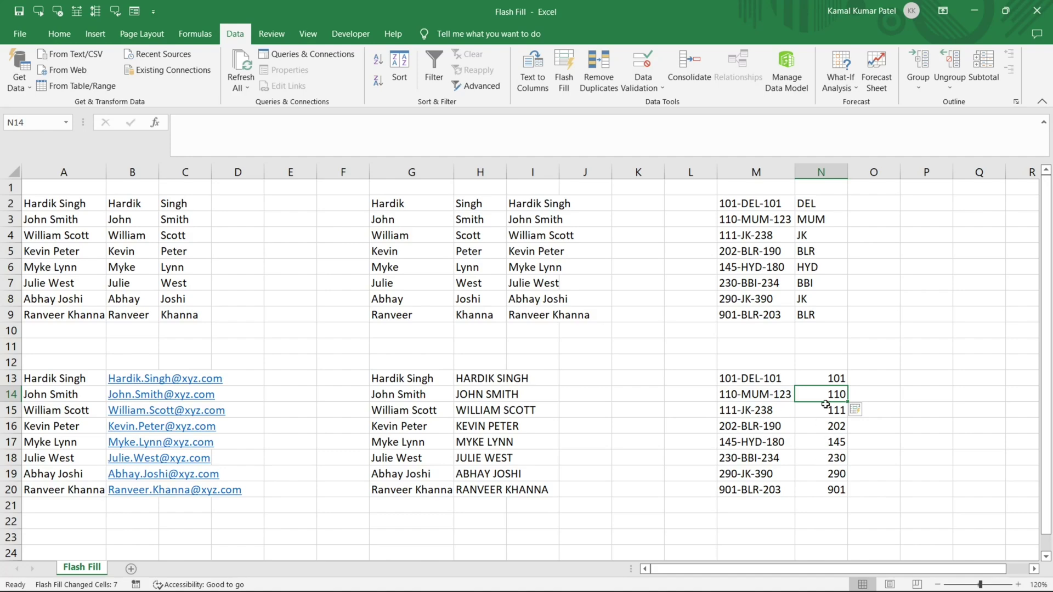
{"action": "left_click", "coordinate": [827, 379]}
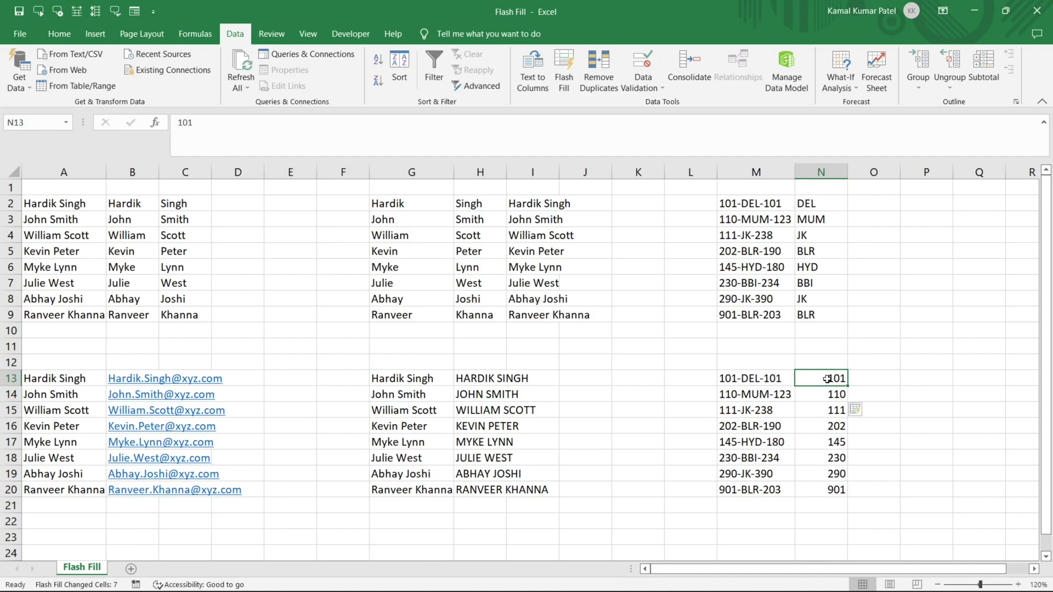
Clear N13:N20, enter examples 101 and 123, and Flash Fill trailing numbers 238 through 203.
{"action": "left_click_drag", "start_coordinate": [827, 379], "coordinate": [828, 490]}
{"action": "key", "text": "Delete"}
{"action": "left_click", "coordinate": [811, 378]}
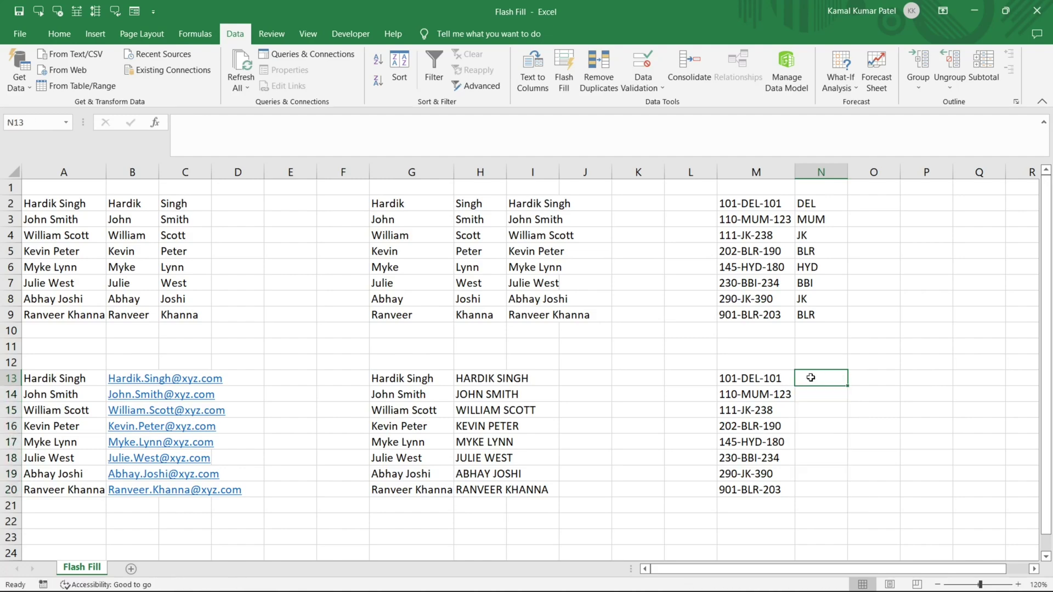
{"action": "type", "text": "101"}
{"action": "key", "text": "Return"}
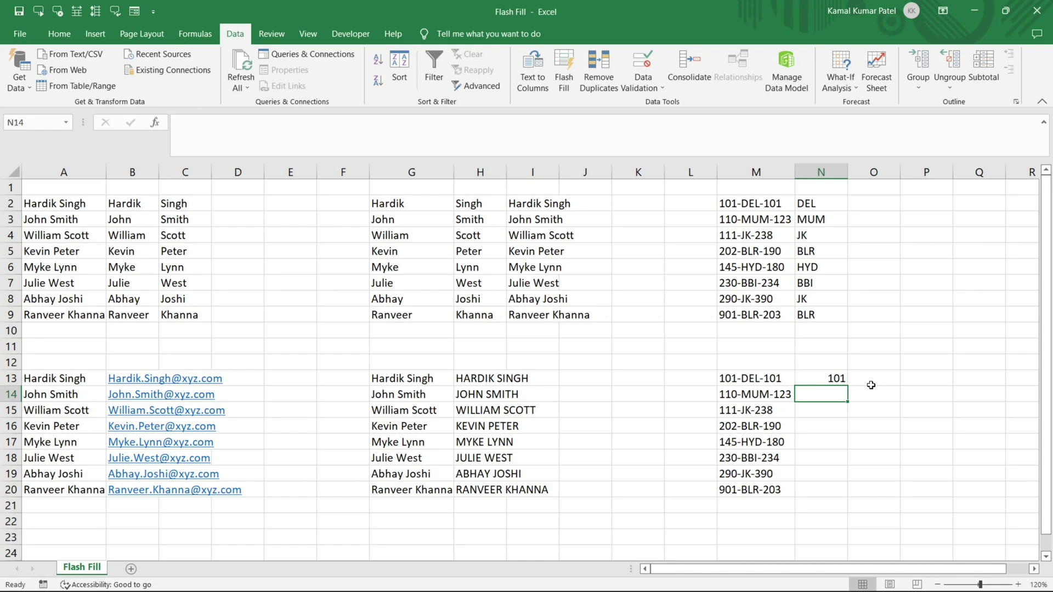
{"action": "type", "text": "123"}
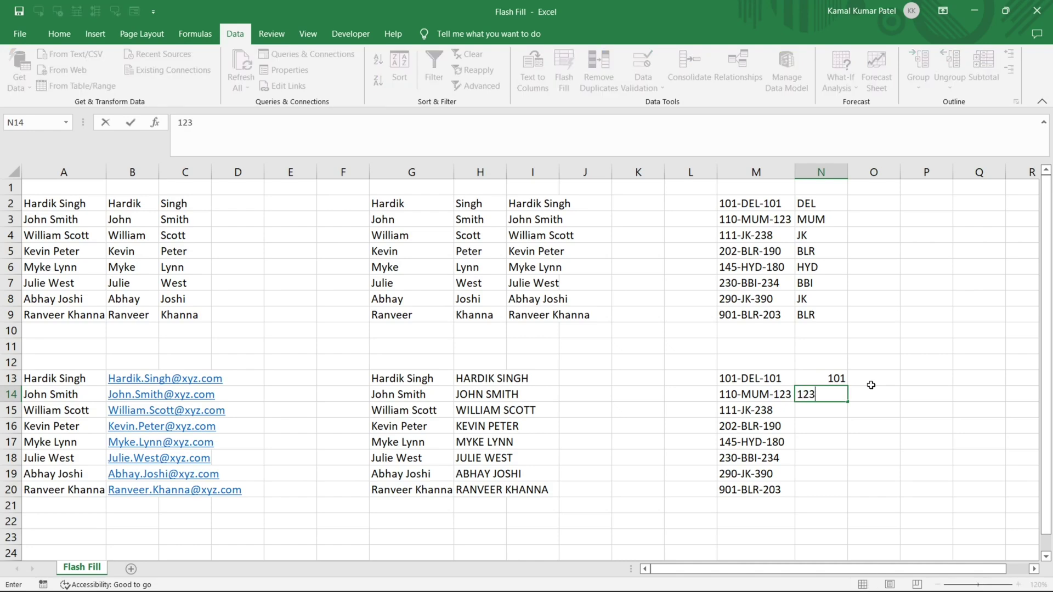
{"action": "key", "text": "Return"}
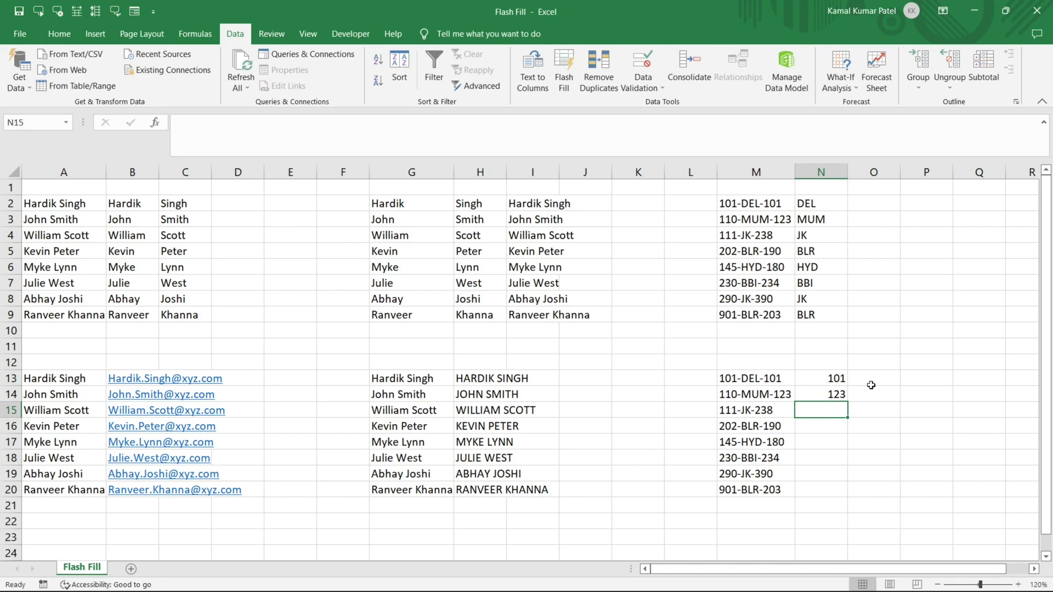
{"action": "key", "text": "ctrl+e"}
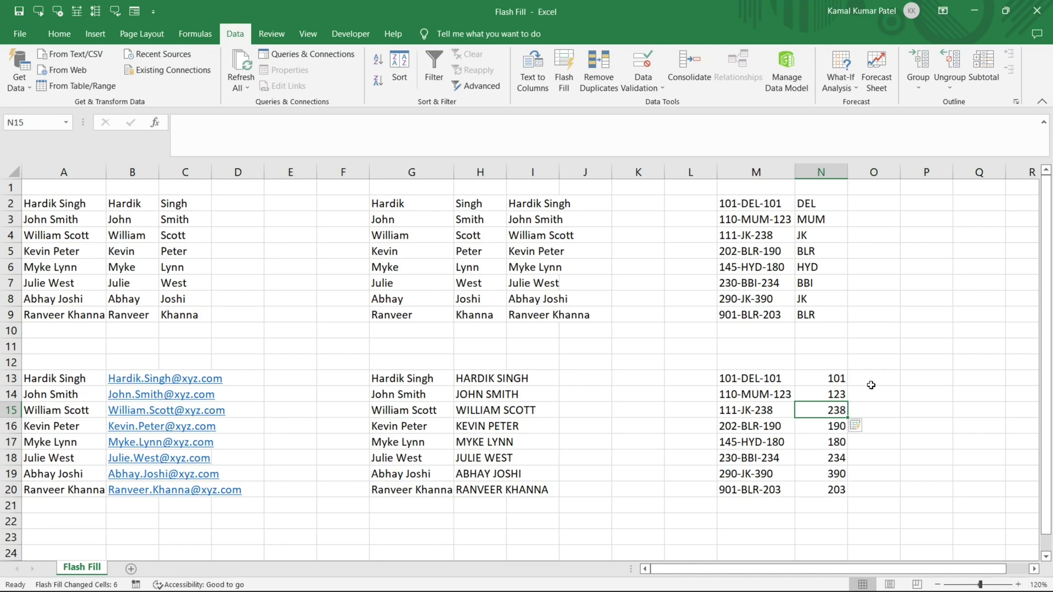